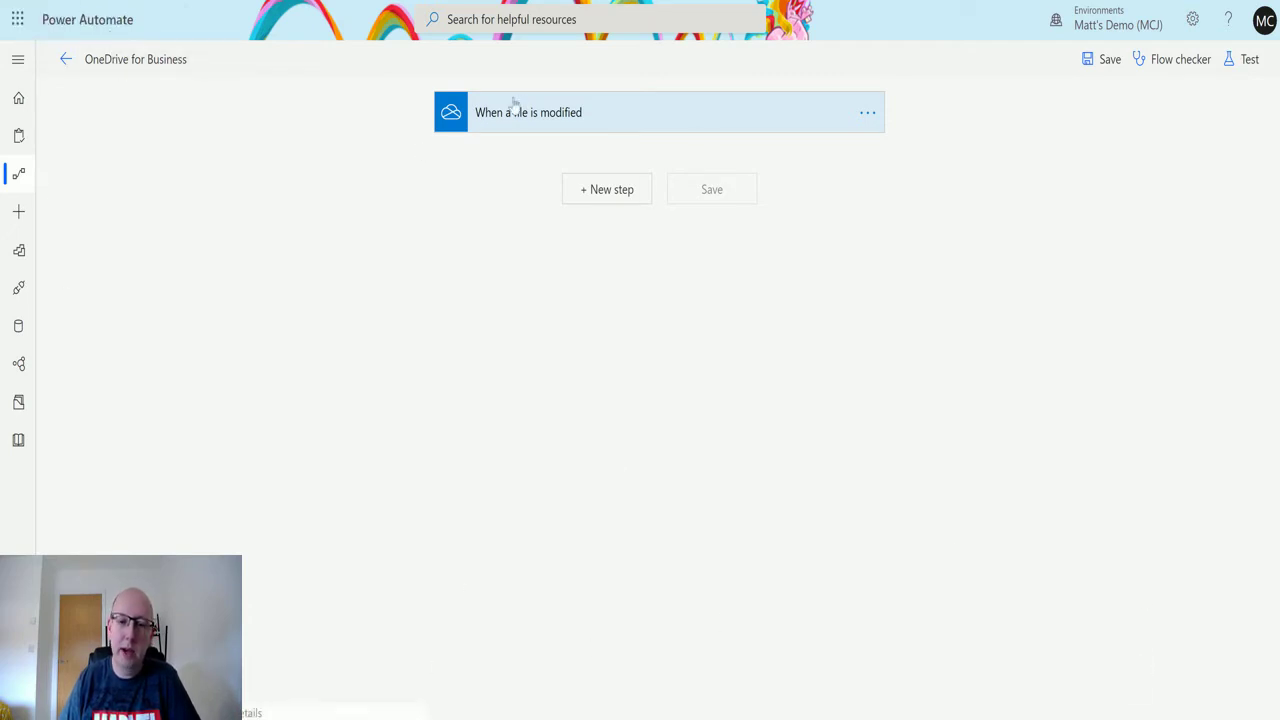
Review the file-modified trigger's folder setting and advanced options, then collapse the trigger.
left_click(560, 113)
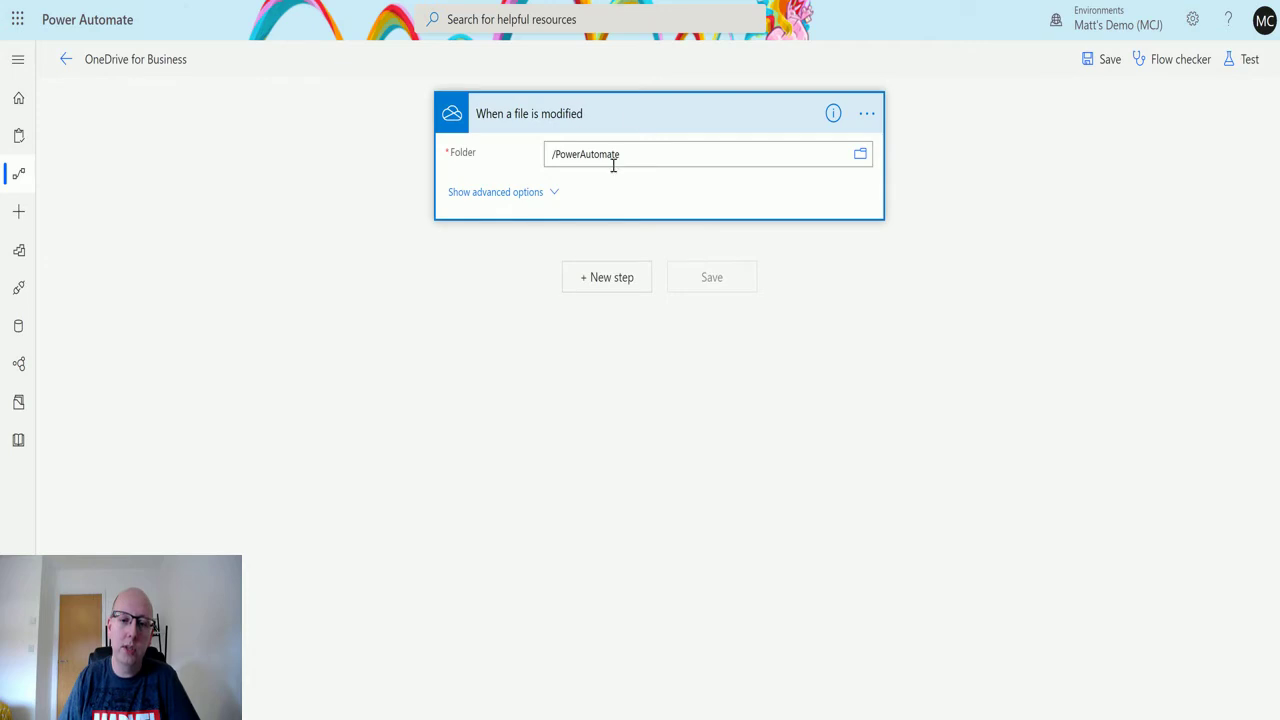
left_click(527, 195)
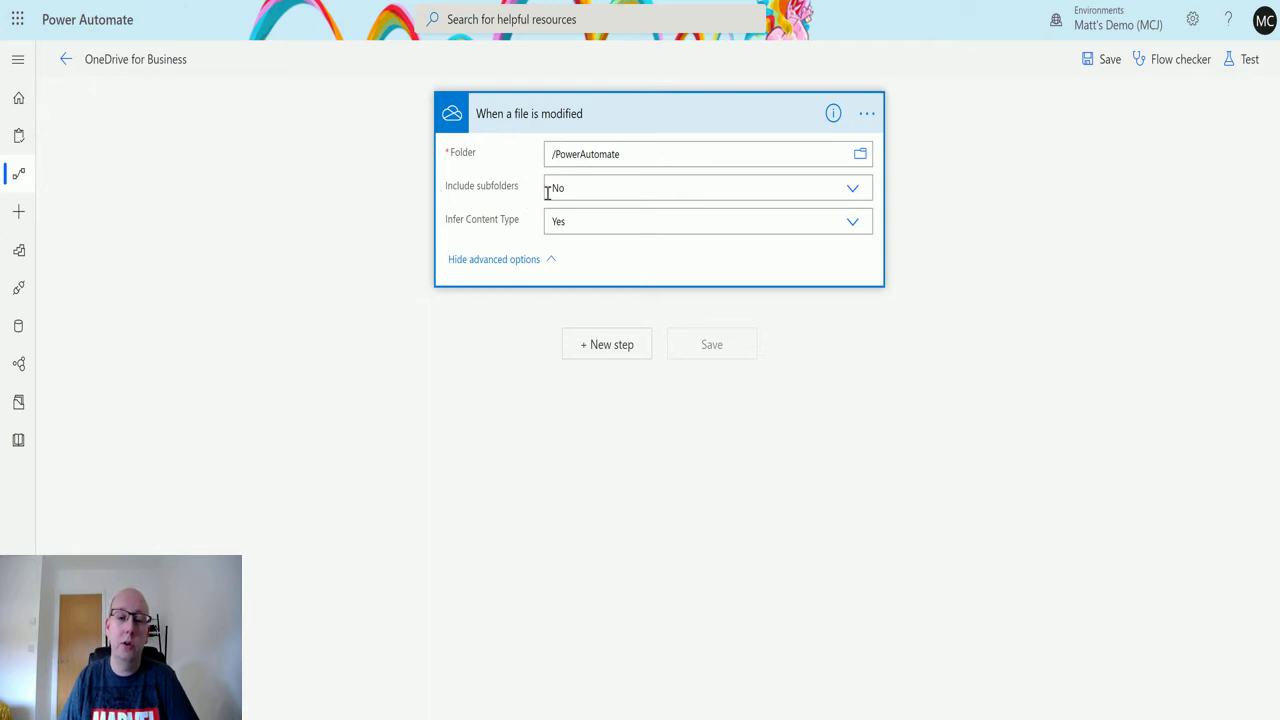
left_click(602, 120)
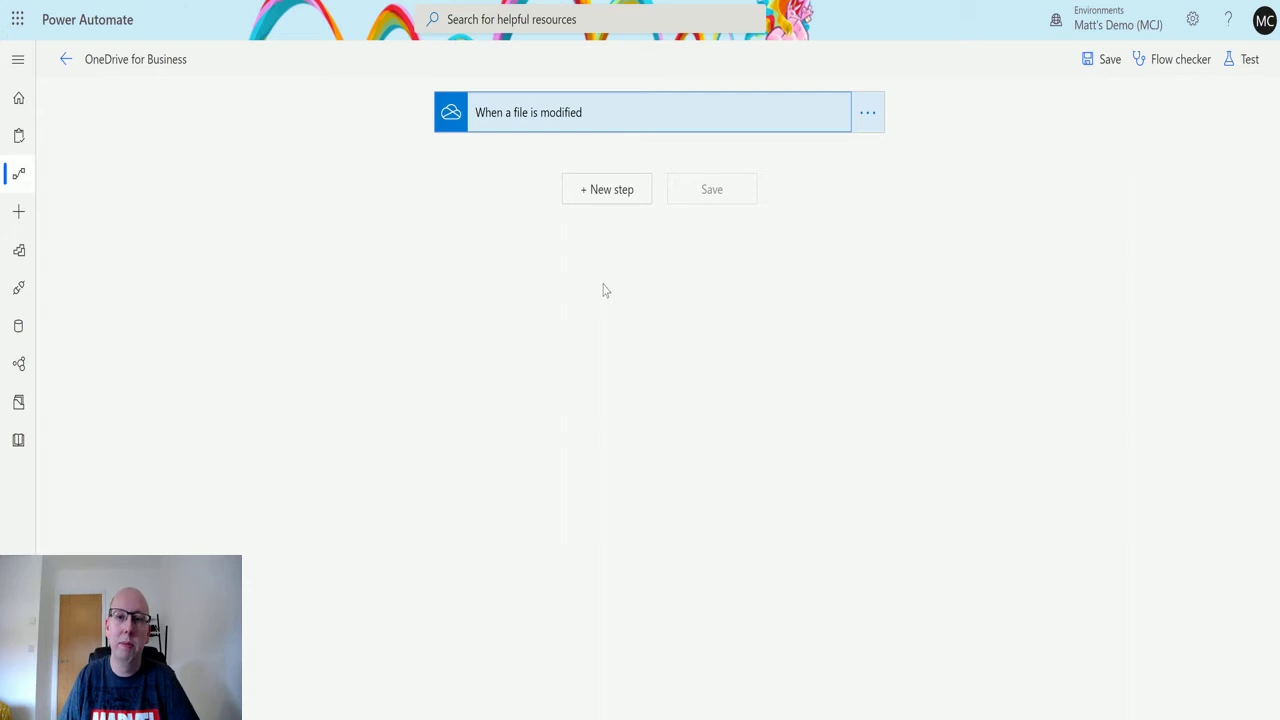
Add a OneDrive for Business 'Copy file using path' action after the trigger.
left_click(608, 201)
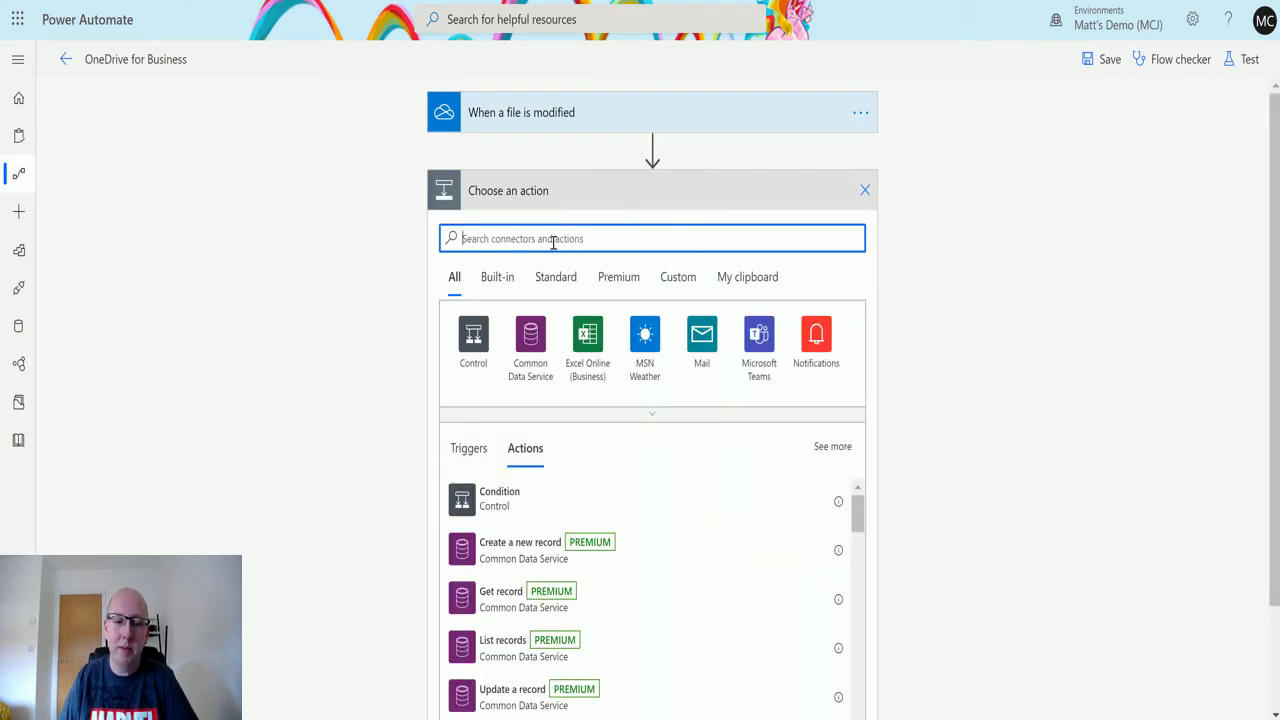
type("onedrive")
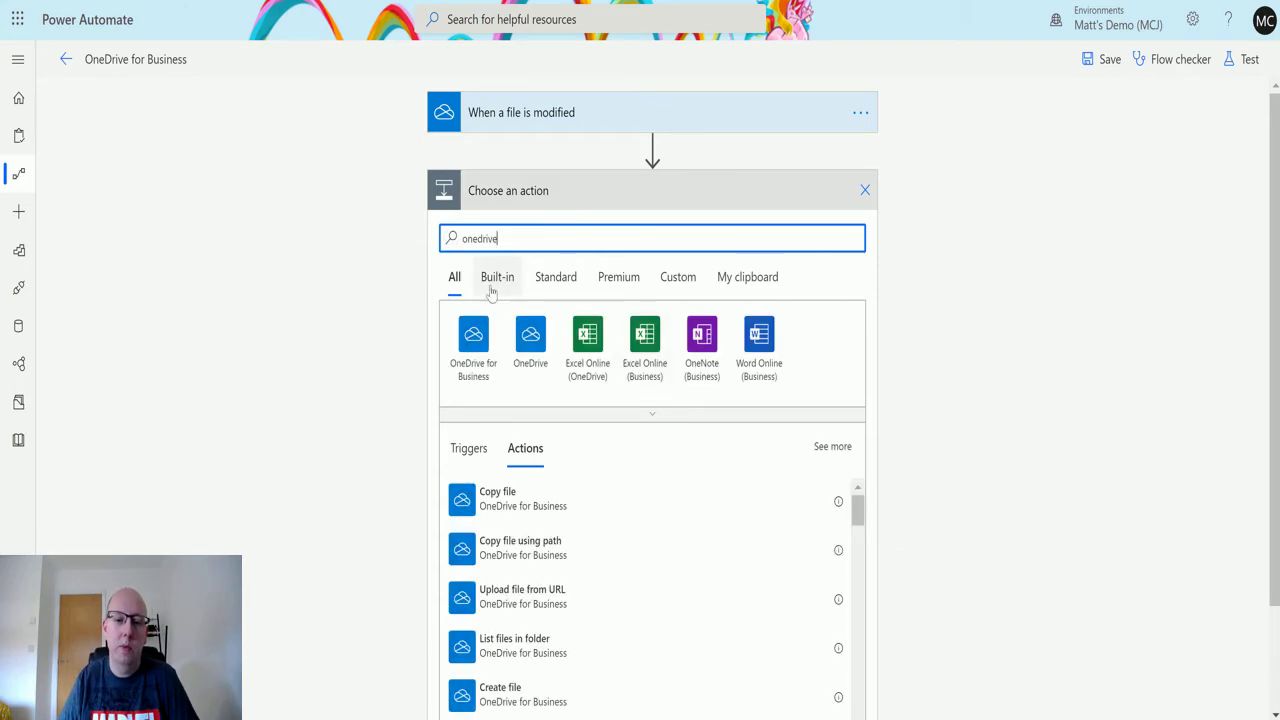
left_click(462, 338)
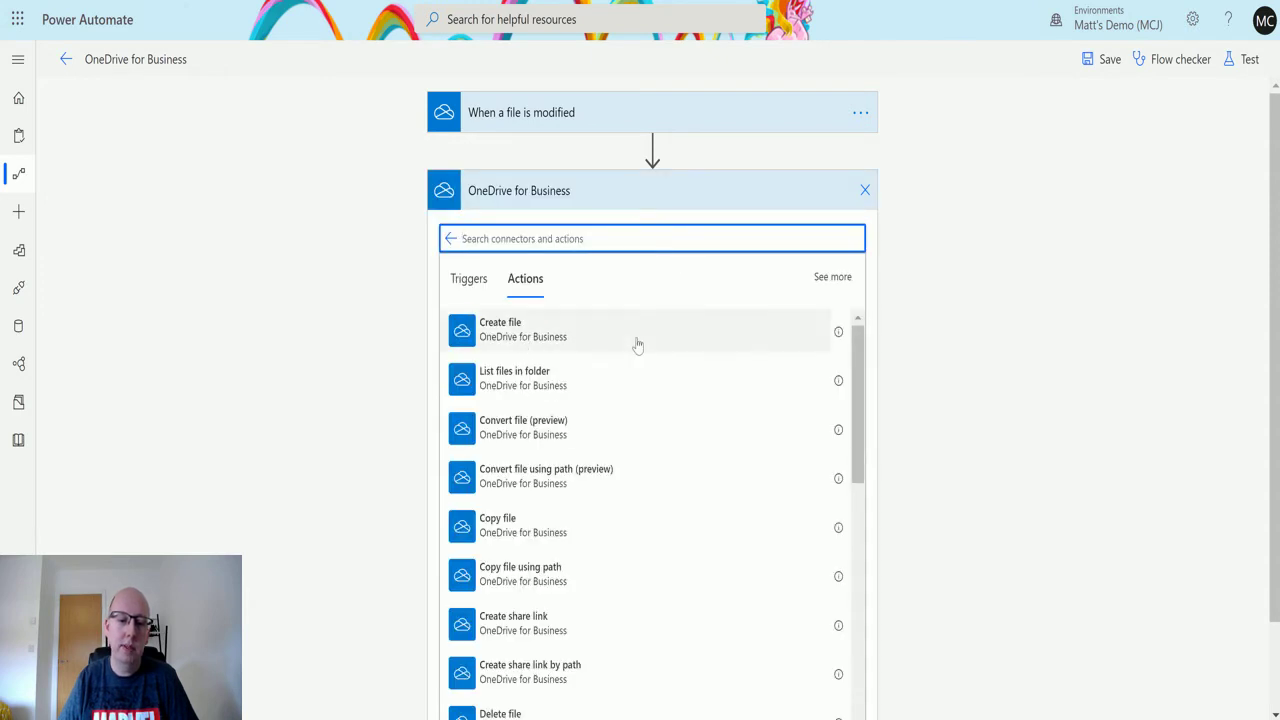
scroll(571, 366, "down", 1)
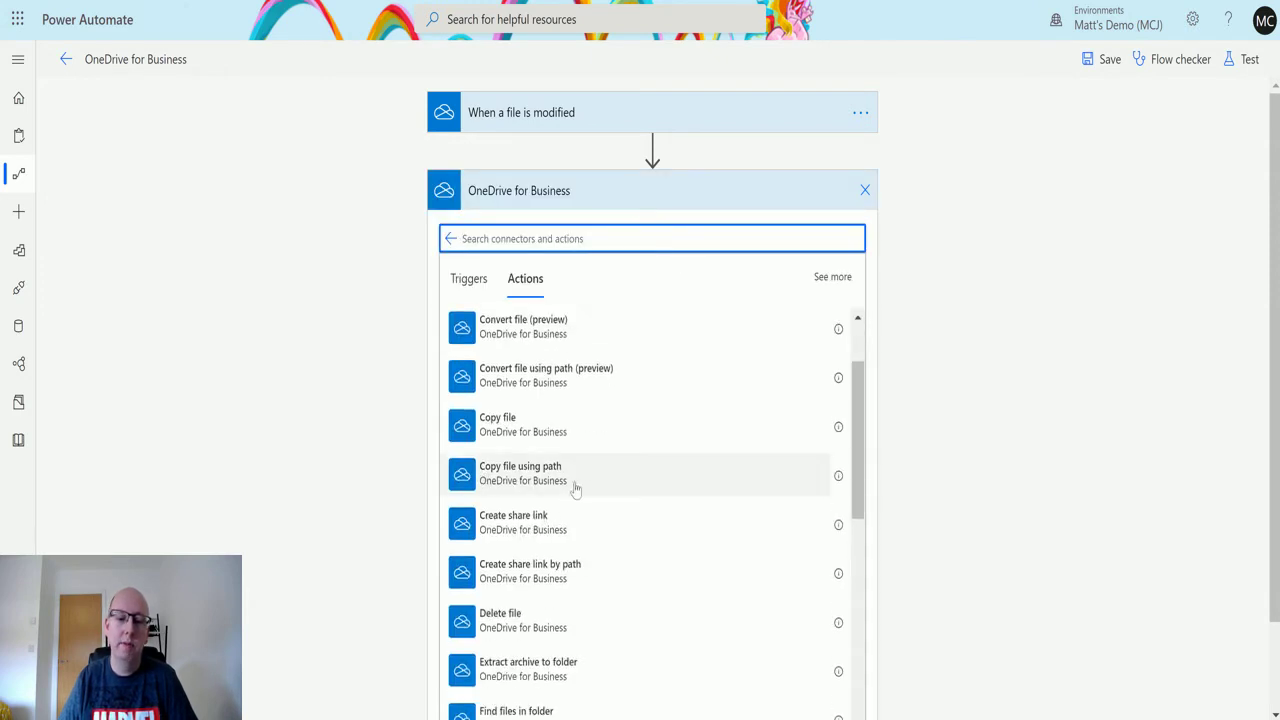
left_click(601, 478)
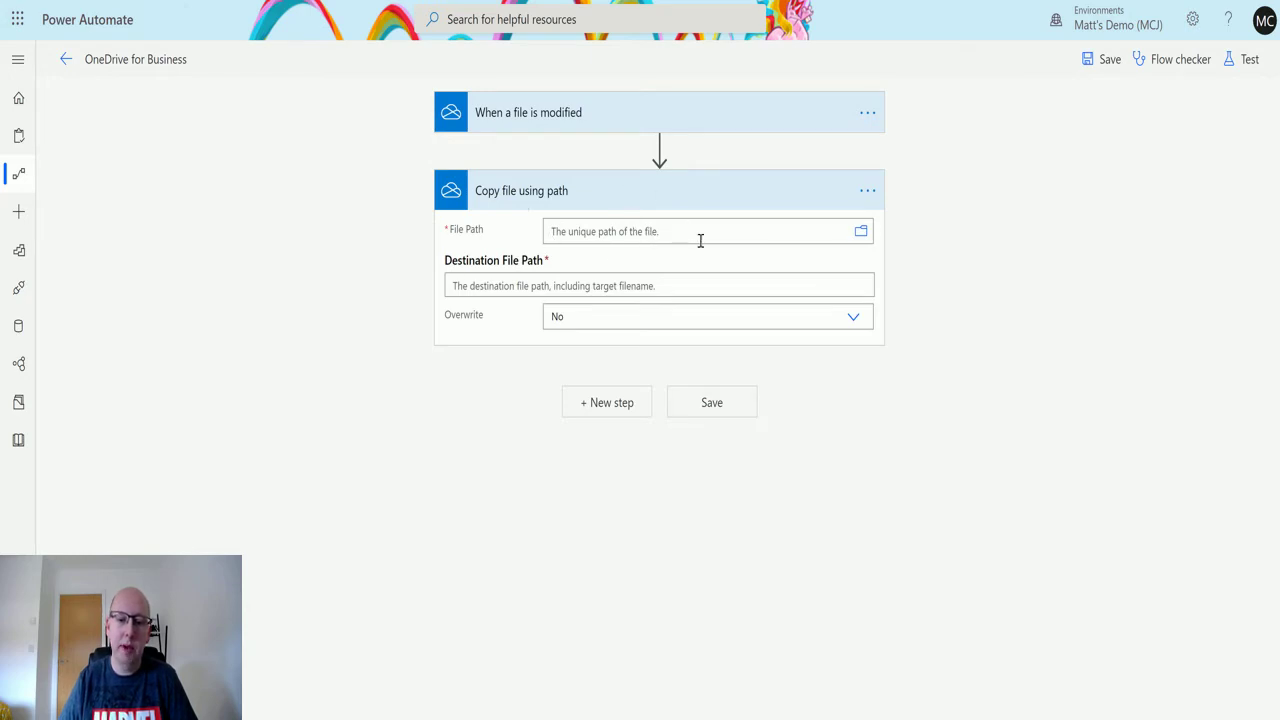
Use the trigger's File path as the source and bring up clipboard history for the destination path.
left_click(850, 232)
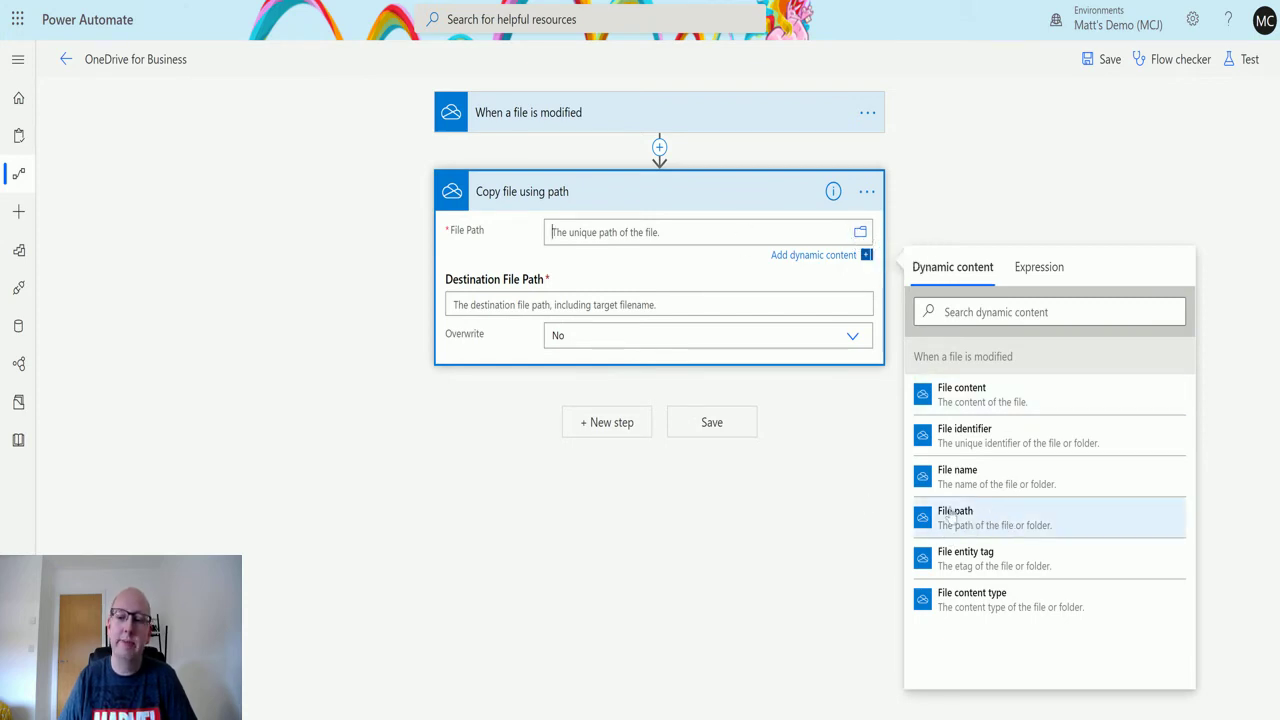
left_click(1053, 527)
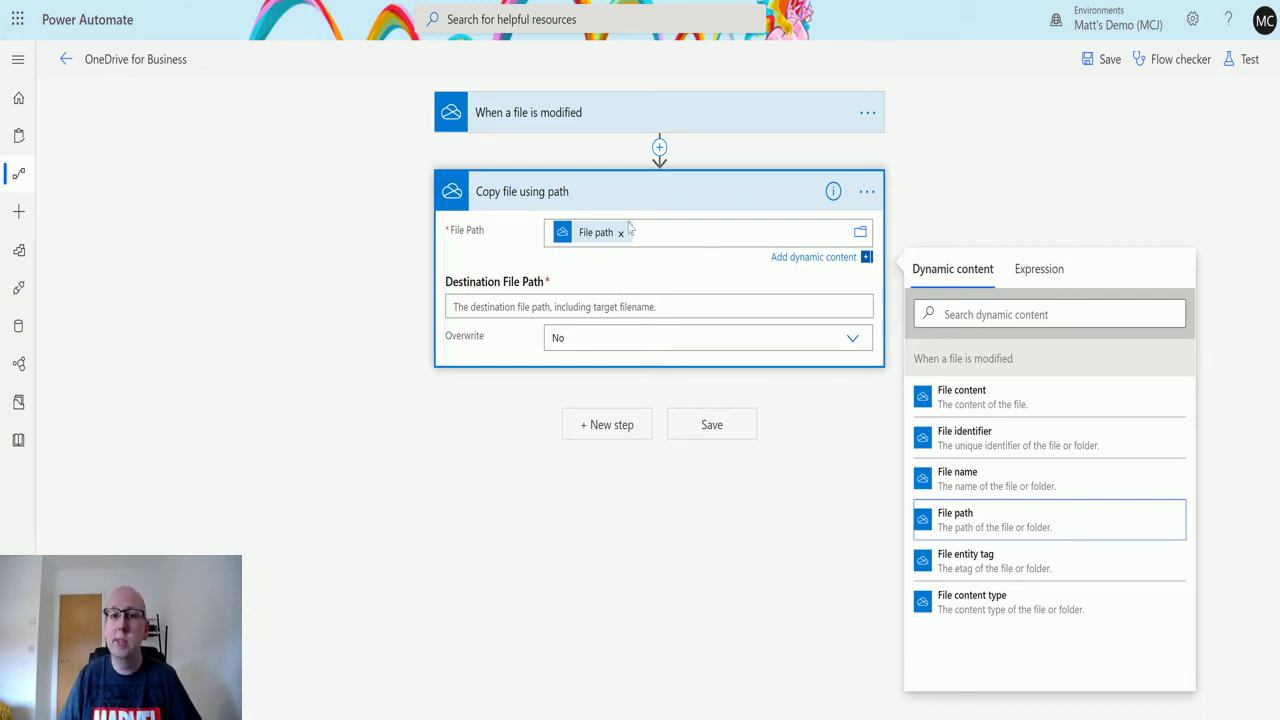
left_click(562, 306)
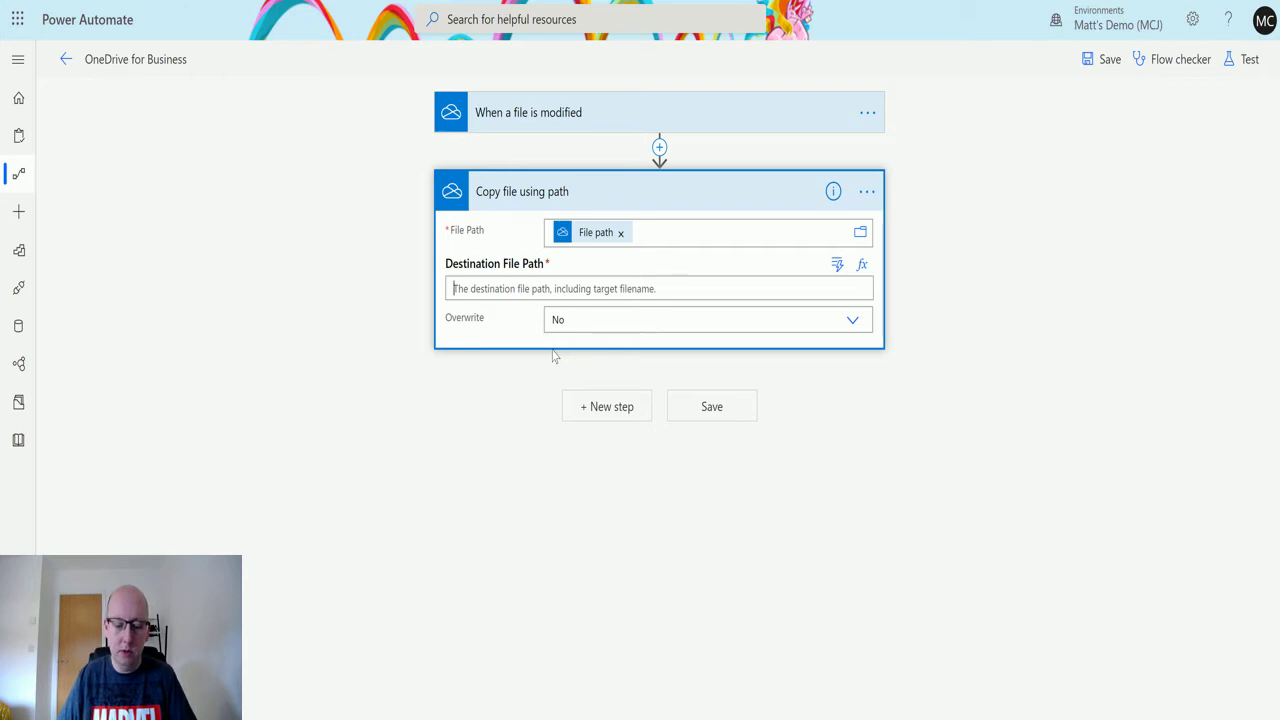
key("super+v")
Paste /PowerAutomate/StopLooping/ into Destination File Path and append TestCopyFromPath.docx.
left_click(582, 446)
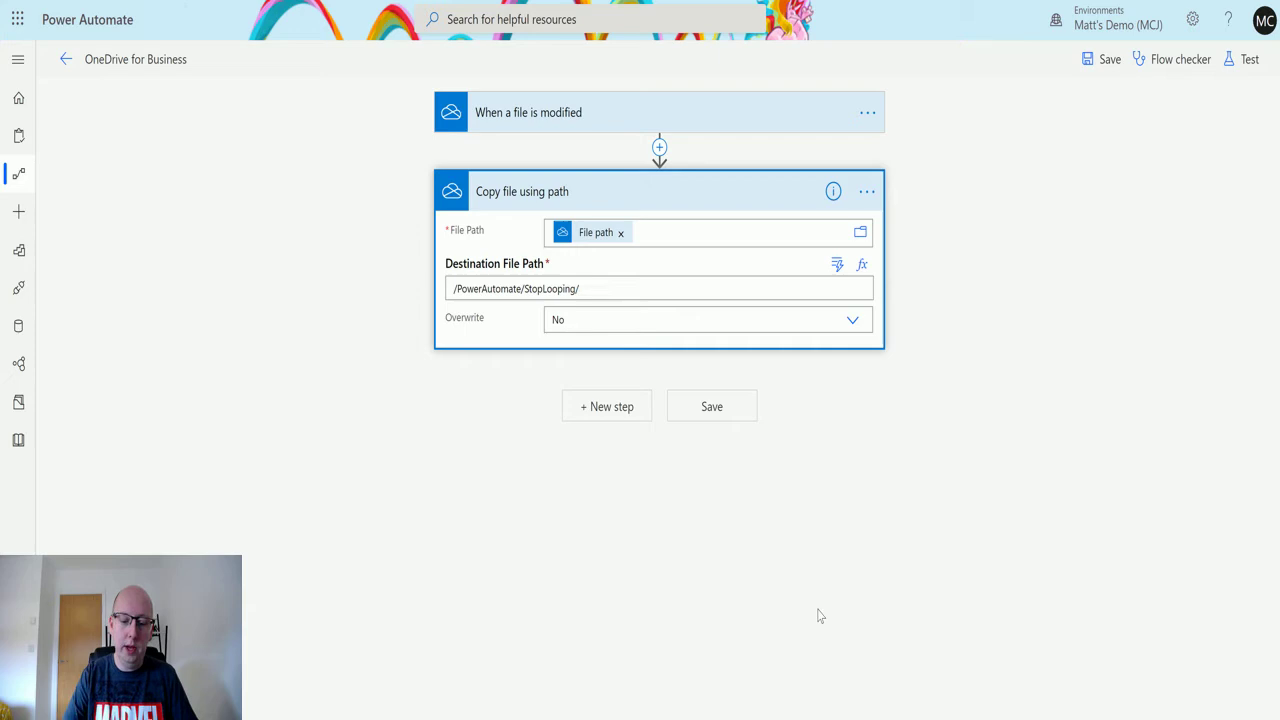
type("TestCopy")
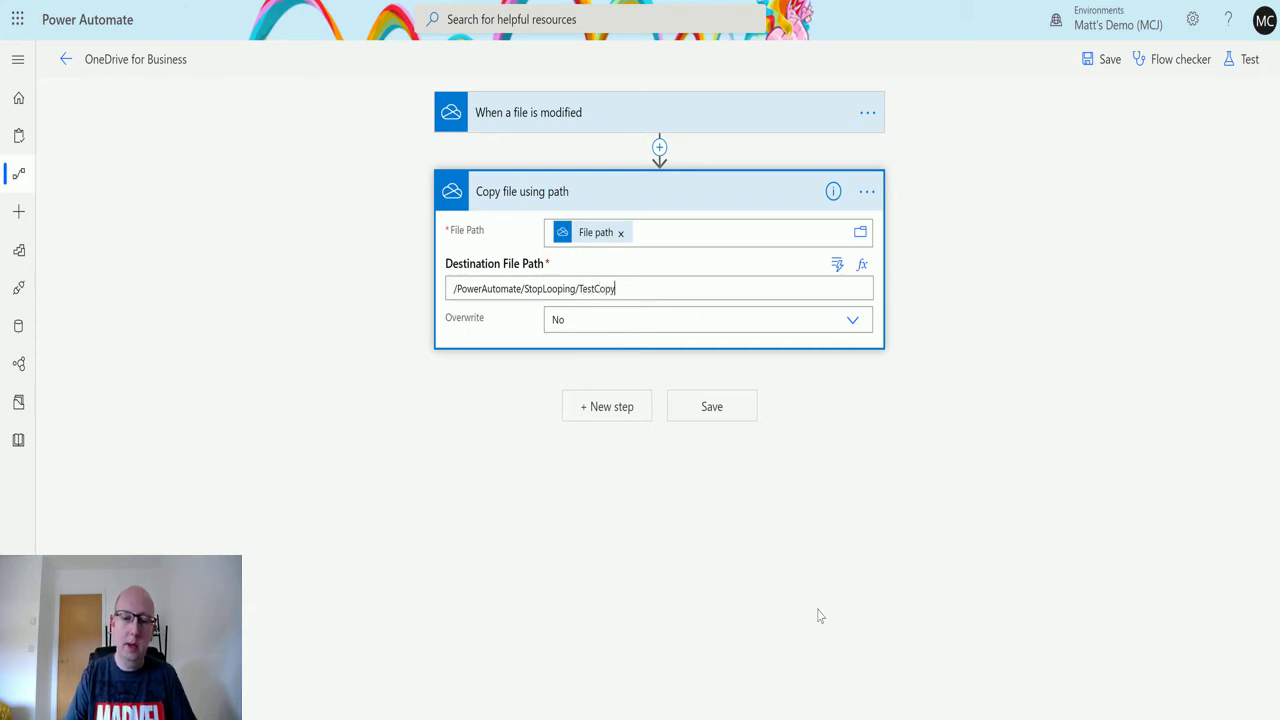
type("From")
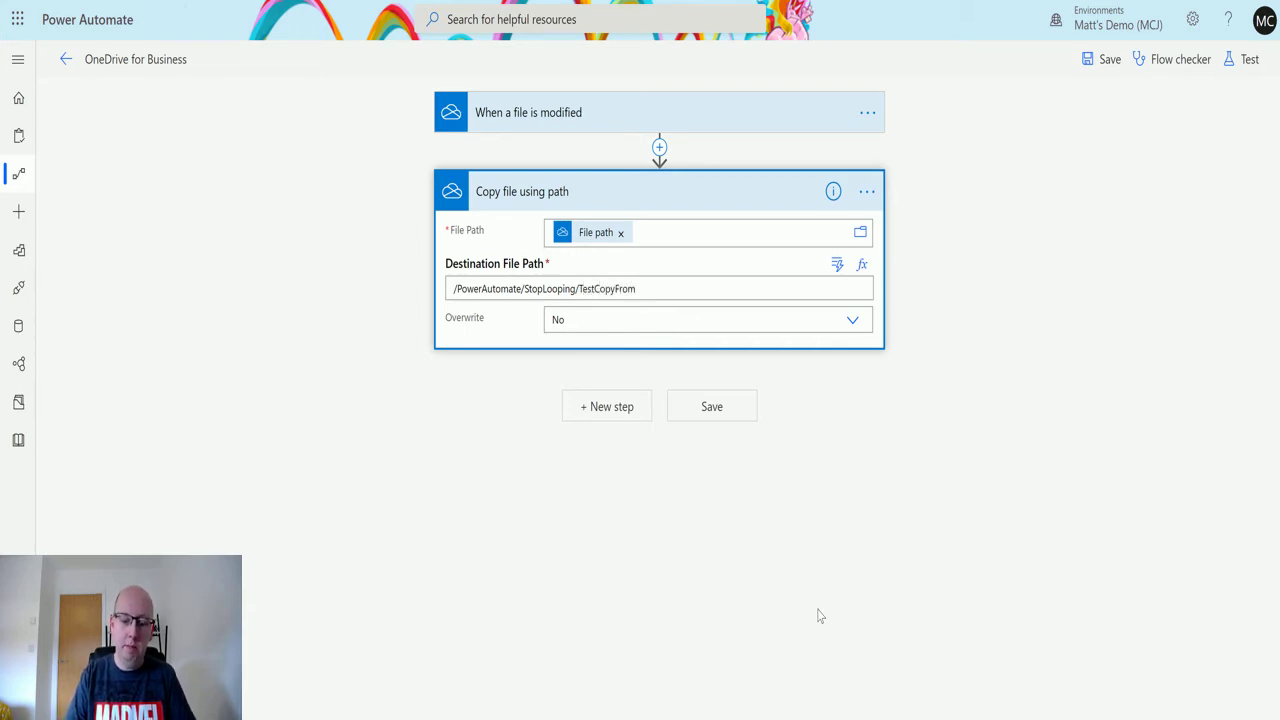
type("Path.docx")
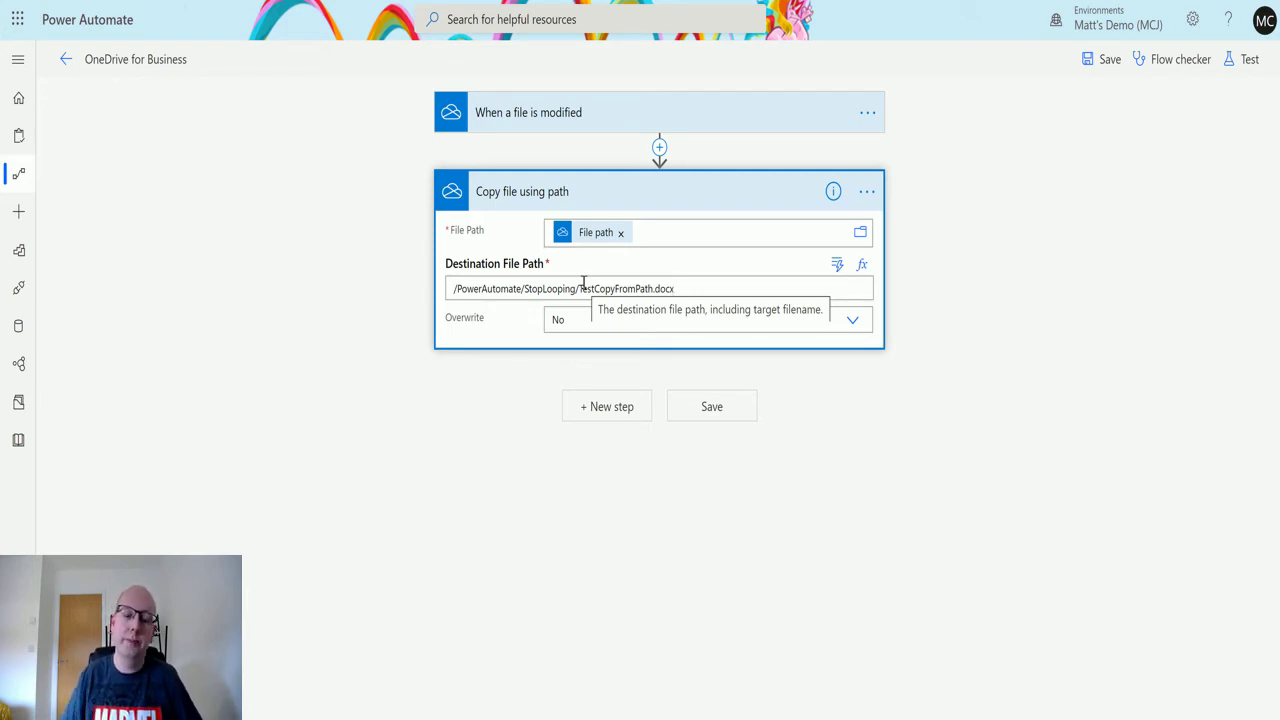
Save and test the flow with a manual trigger, then return to OneDrive's PowerAutomate folder.
left_click(1247, 60)
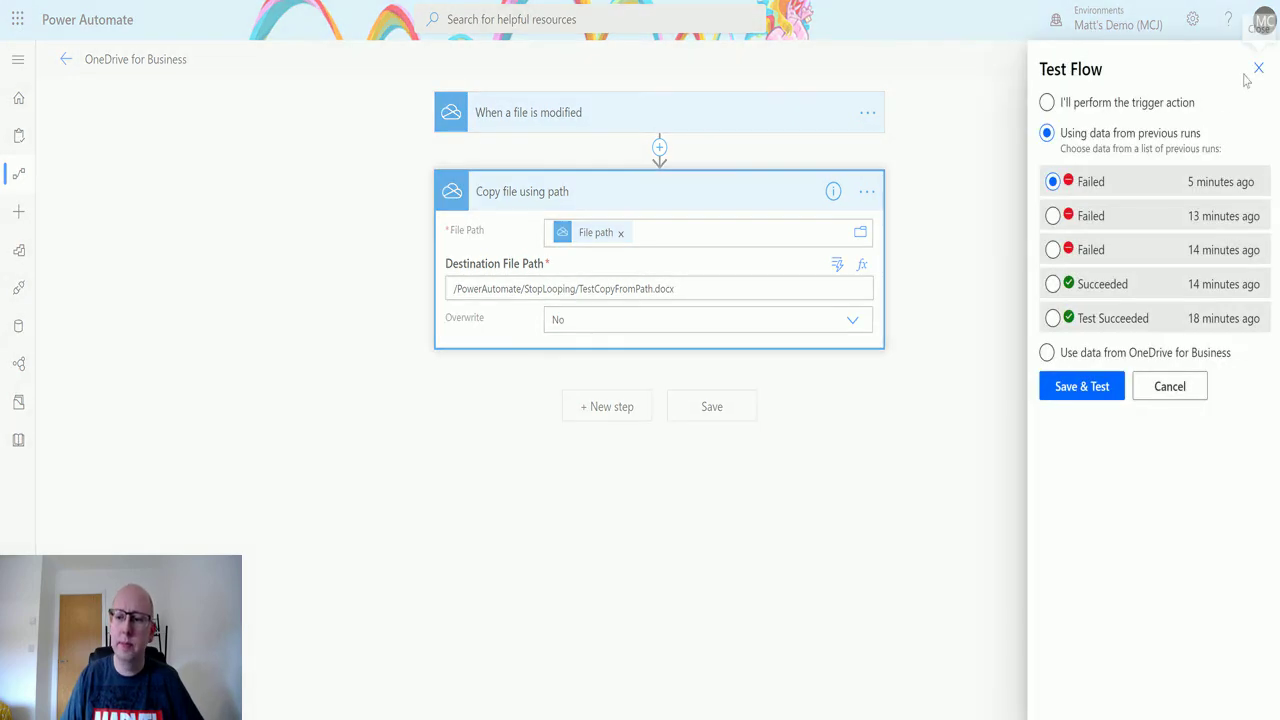
left_click(1137, 110)
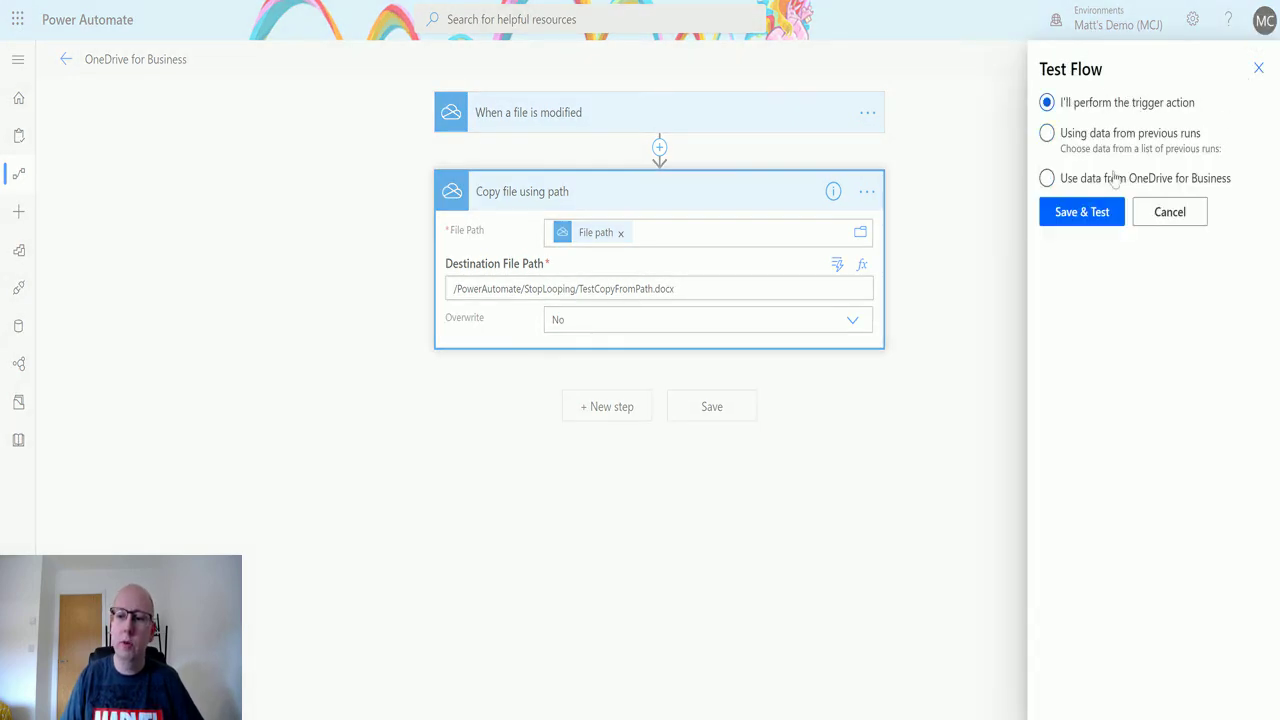
left_click(1059, 225)
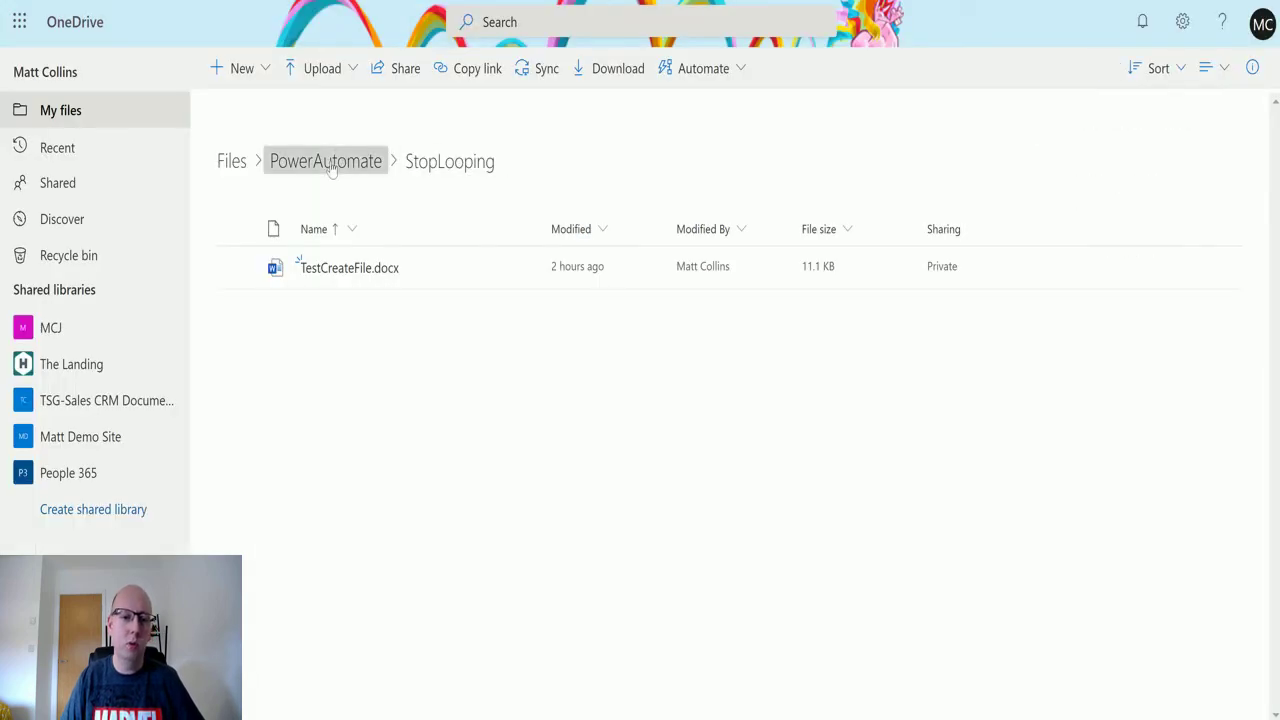
left_click(329, 163)
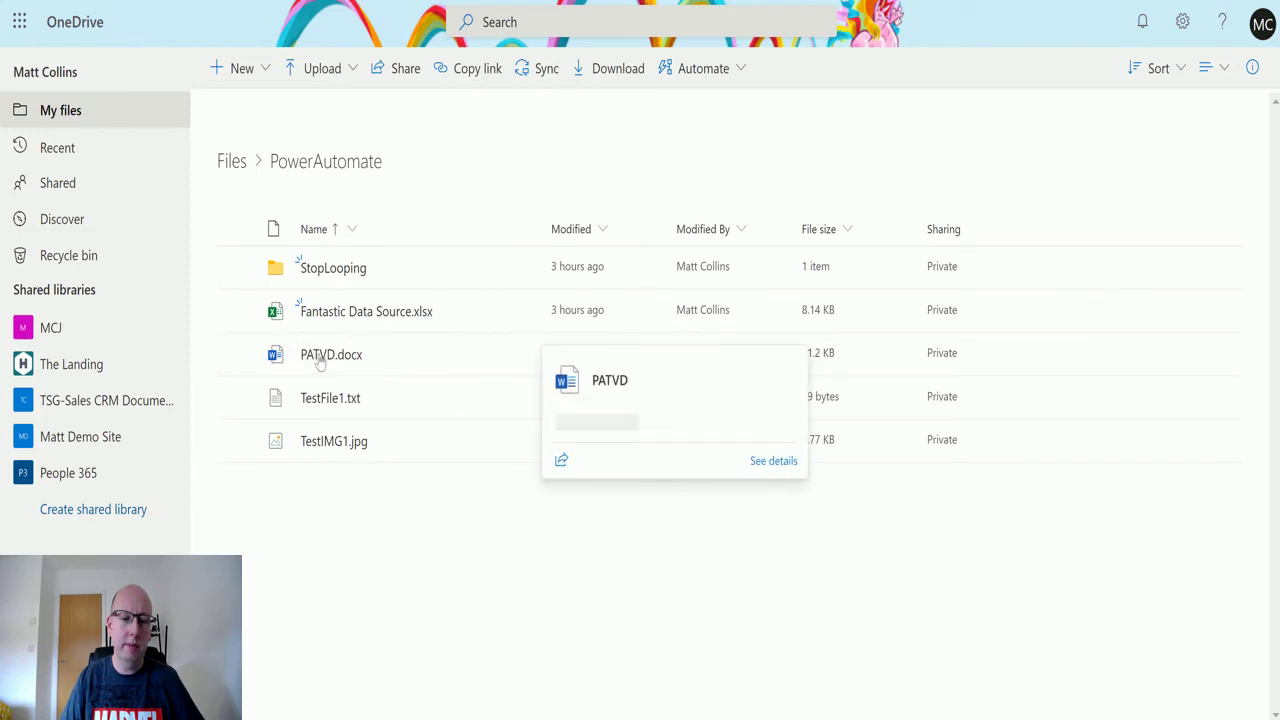
Open PATVD.docx from the PowerAutomate folder in Word to modify it.
left_click(320, 364)
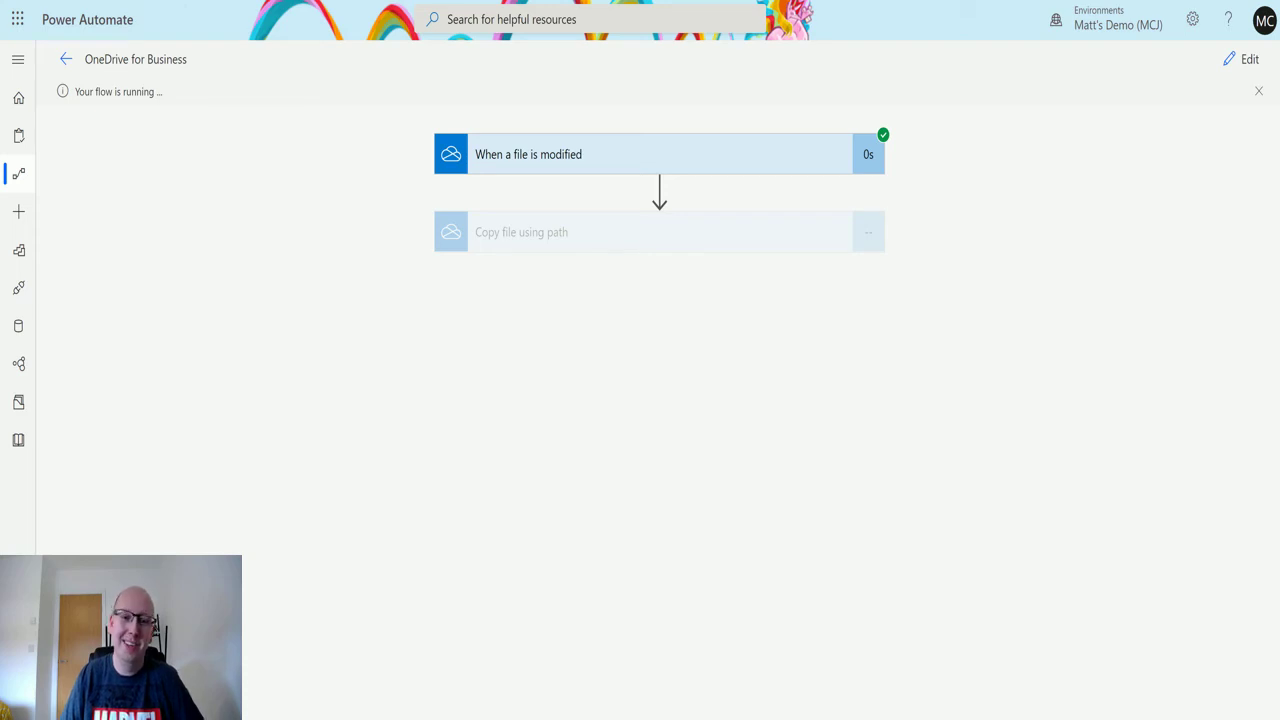
Inspect the 'When a file is modified' run outputs, including the encoded File path value.
left_click(615, 162)
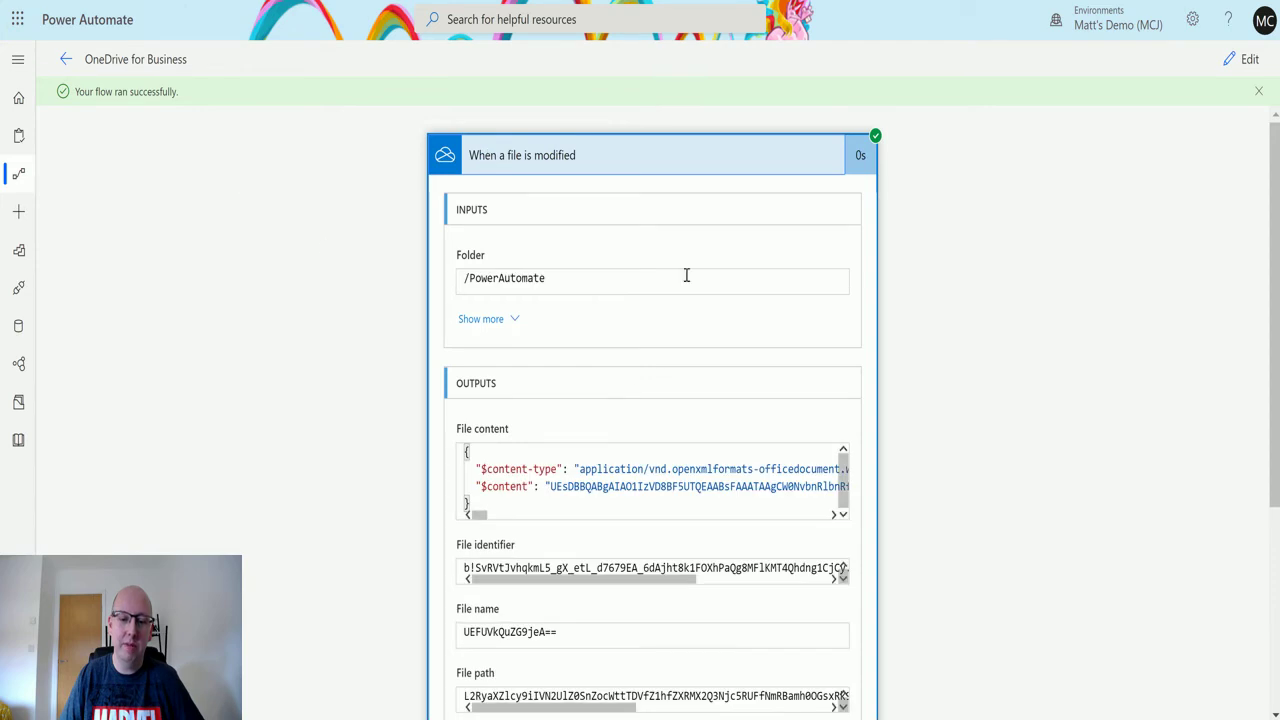
scroll(686, 274, "down", 2)
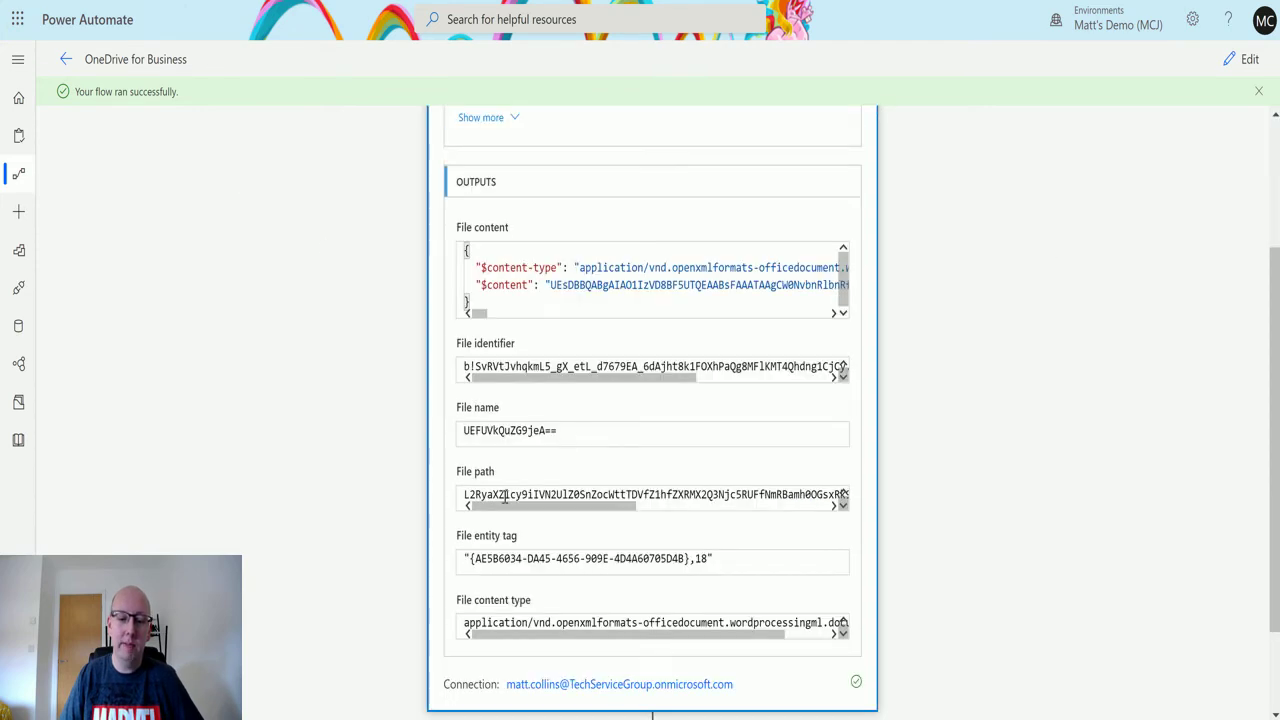
left_click_drag(501, 507, 451, 519)
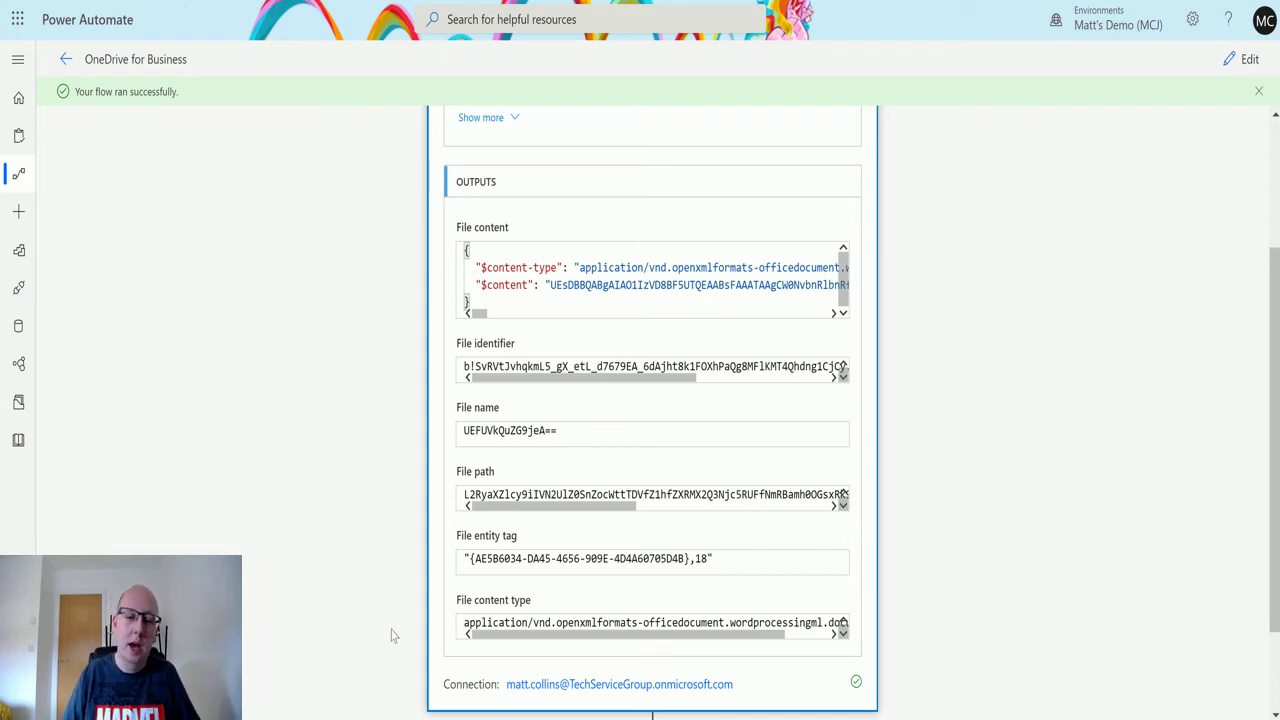
double_click(531, 500)
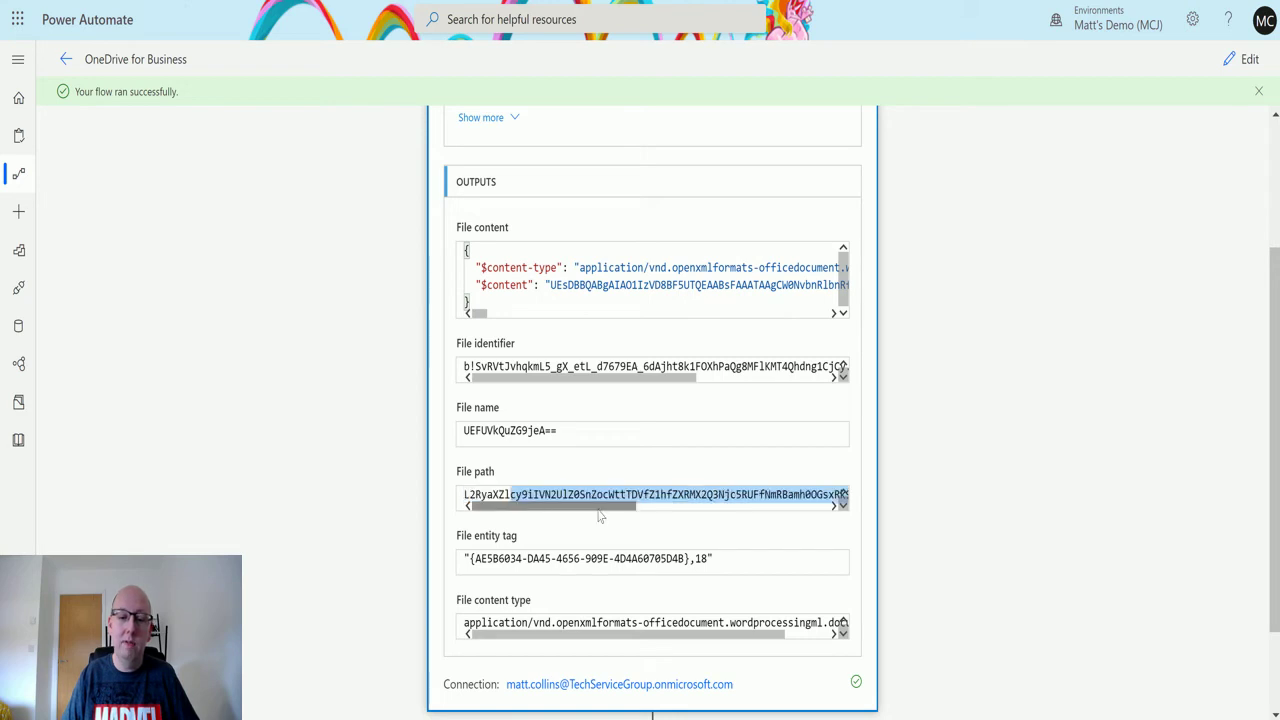
left_click(622, 493)
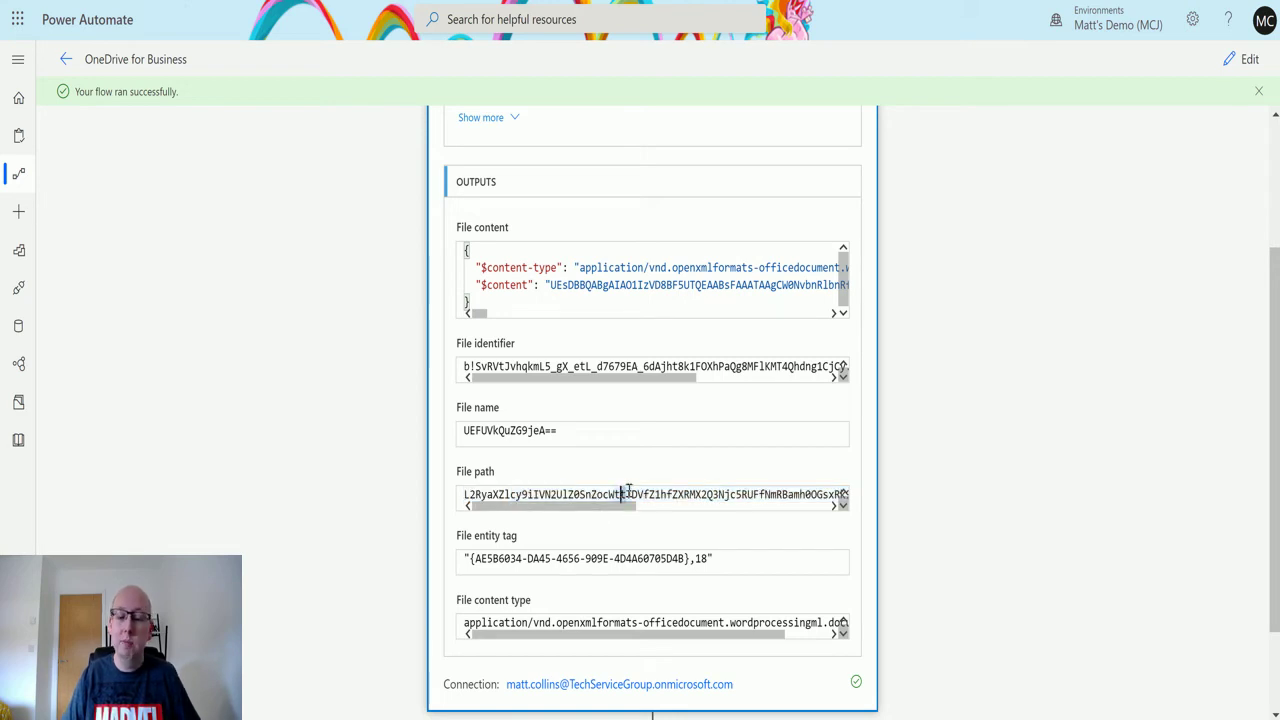
scroll(640, 505, "down", 2)
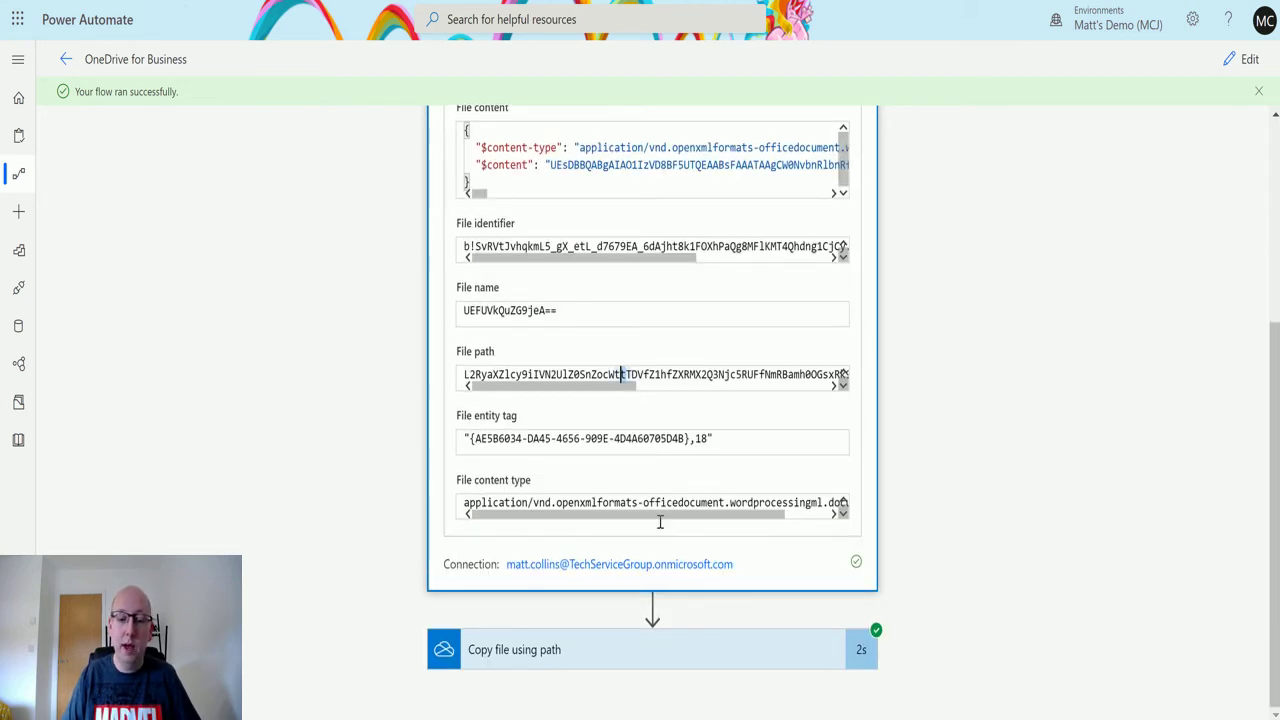
Review the 'Copy file using path' step's run inputs and outputs.
left_click(644, 651)
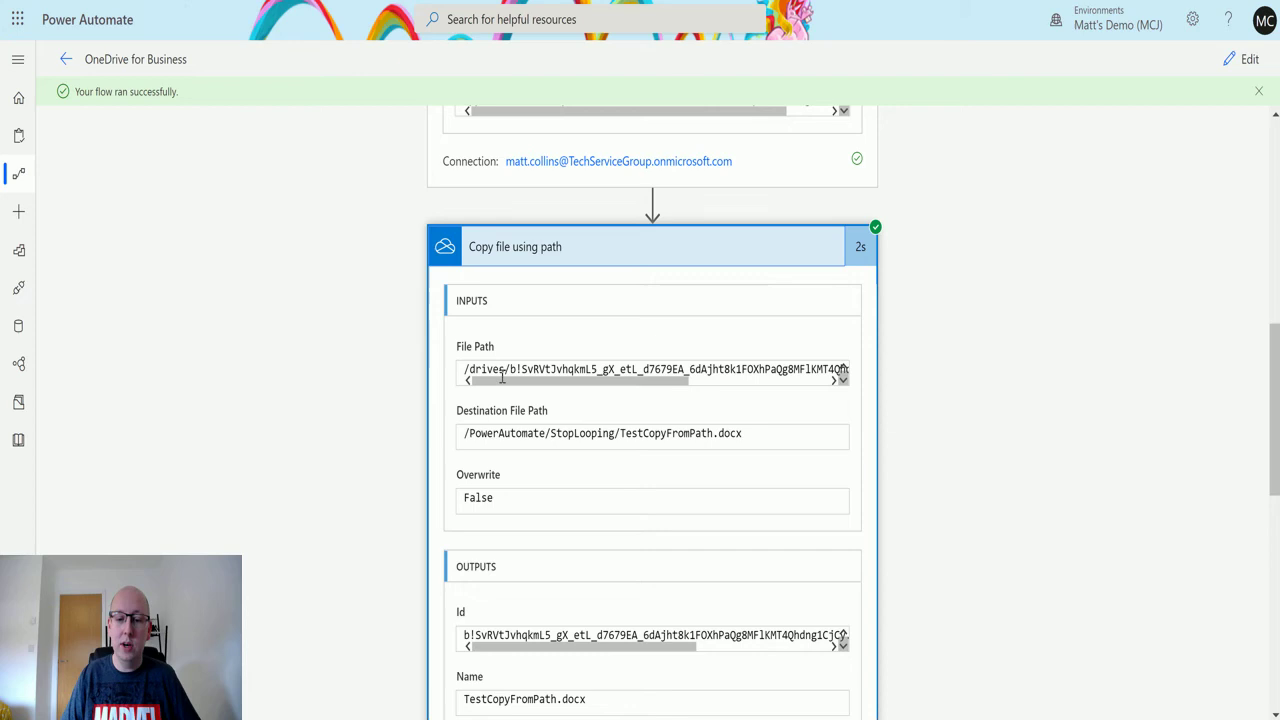
left_click_drag(502, 380, 645, 398)
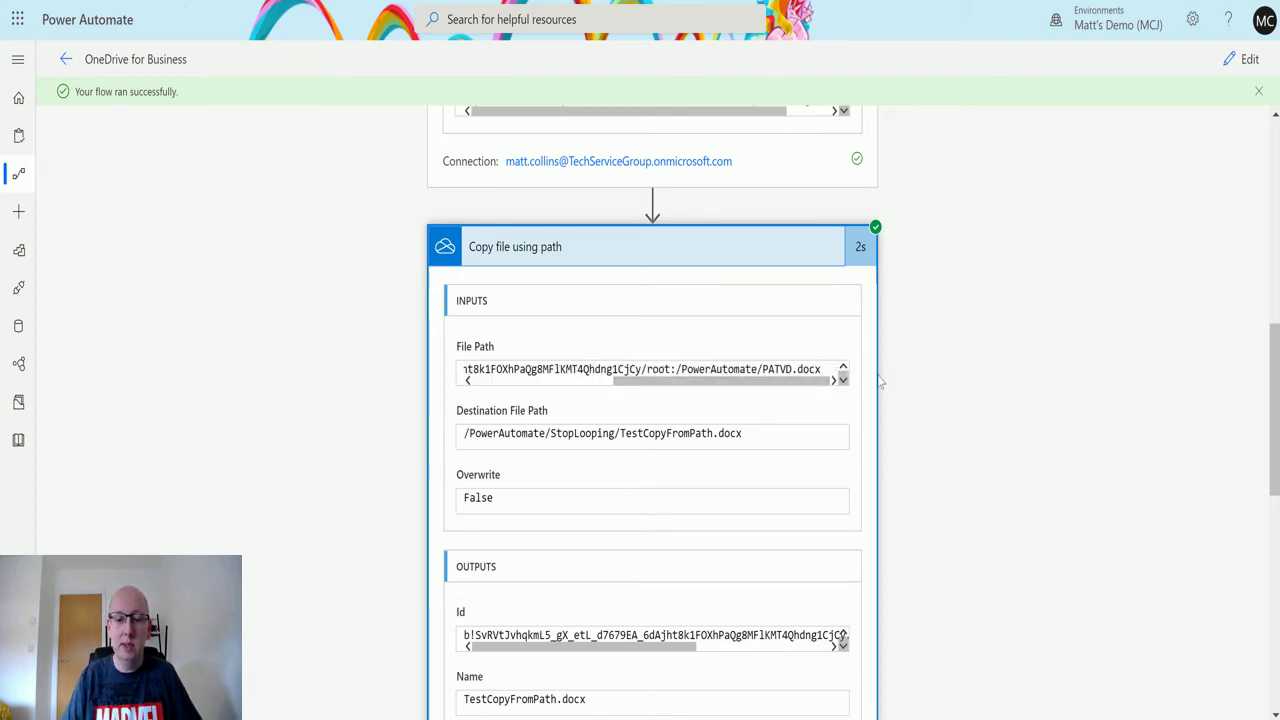
scroll(739, 358, "down", 2)
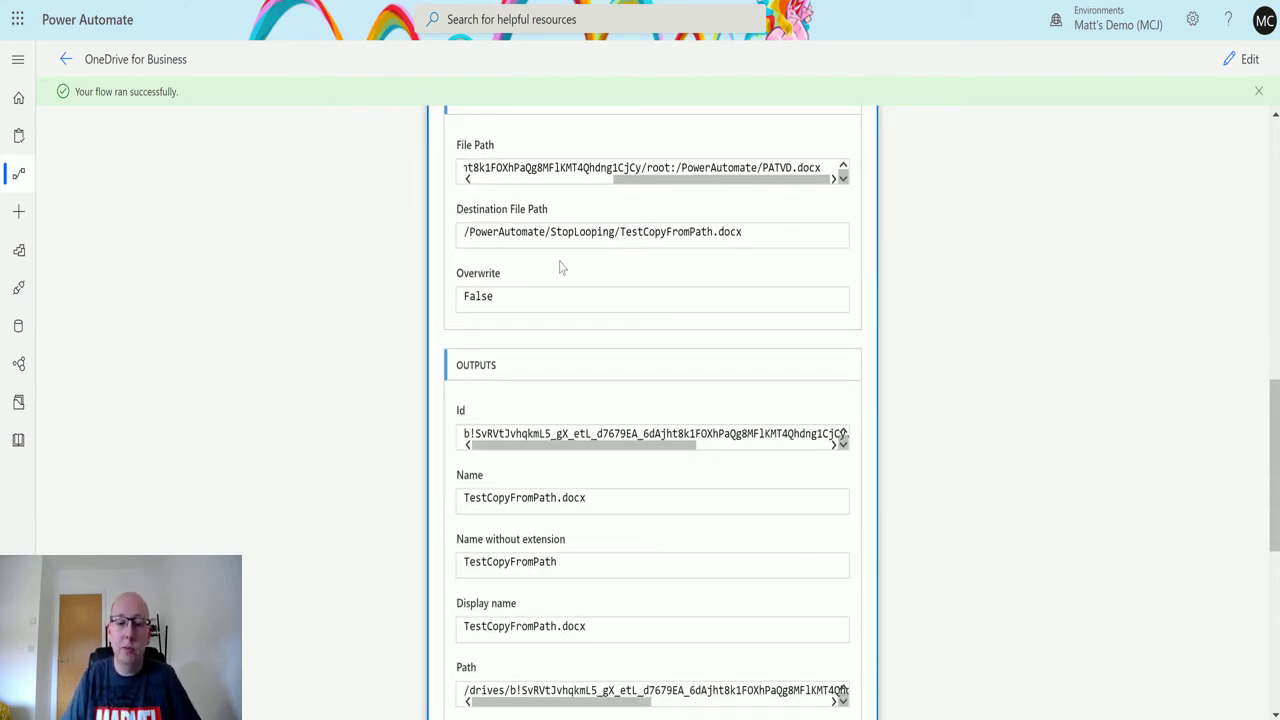
scroll(700, 391, "down", 2)
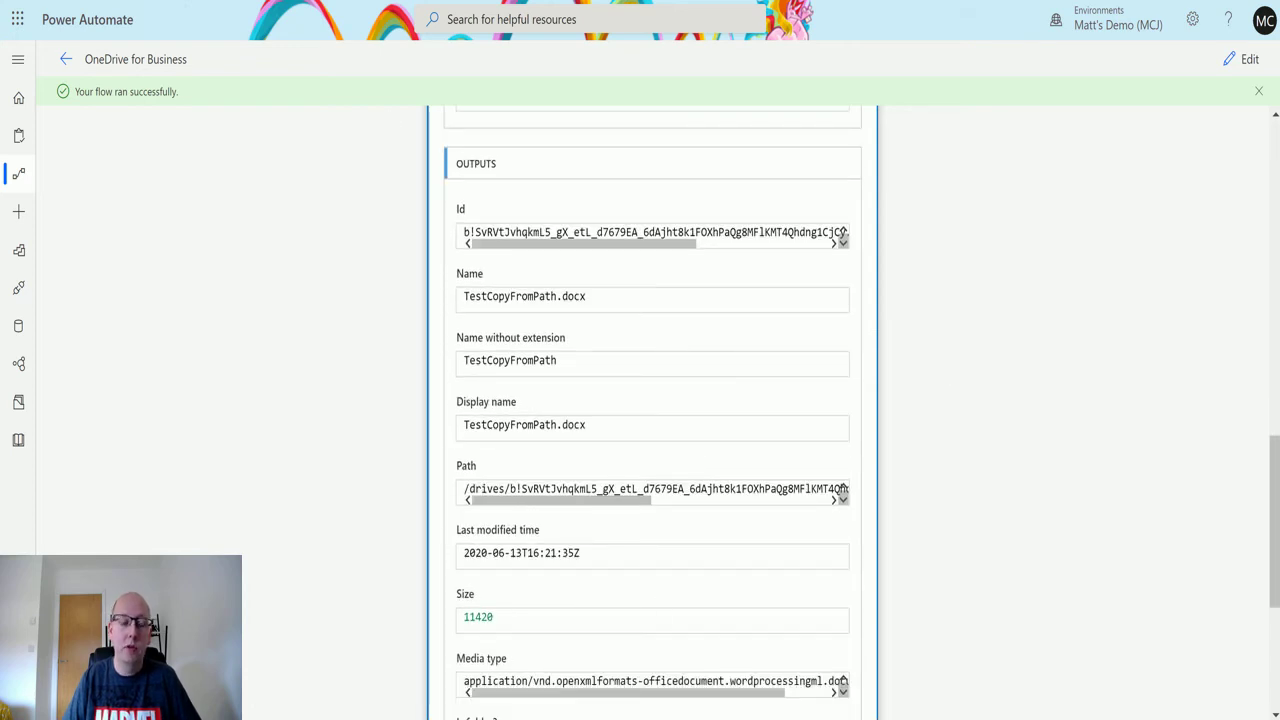
Open TestCopyFromPath.docx from OneDrive's StopLooping folder.
key("ctrl+Tab")
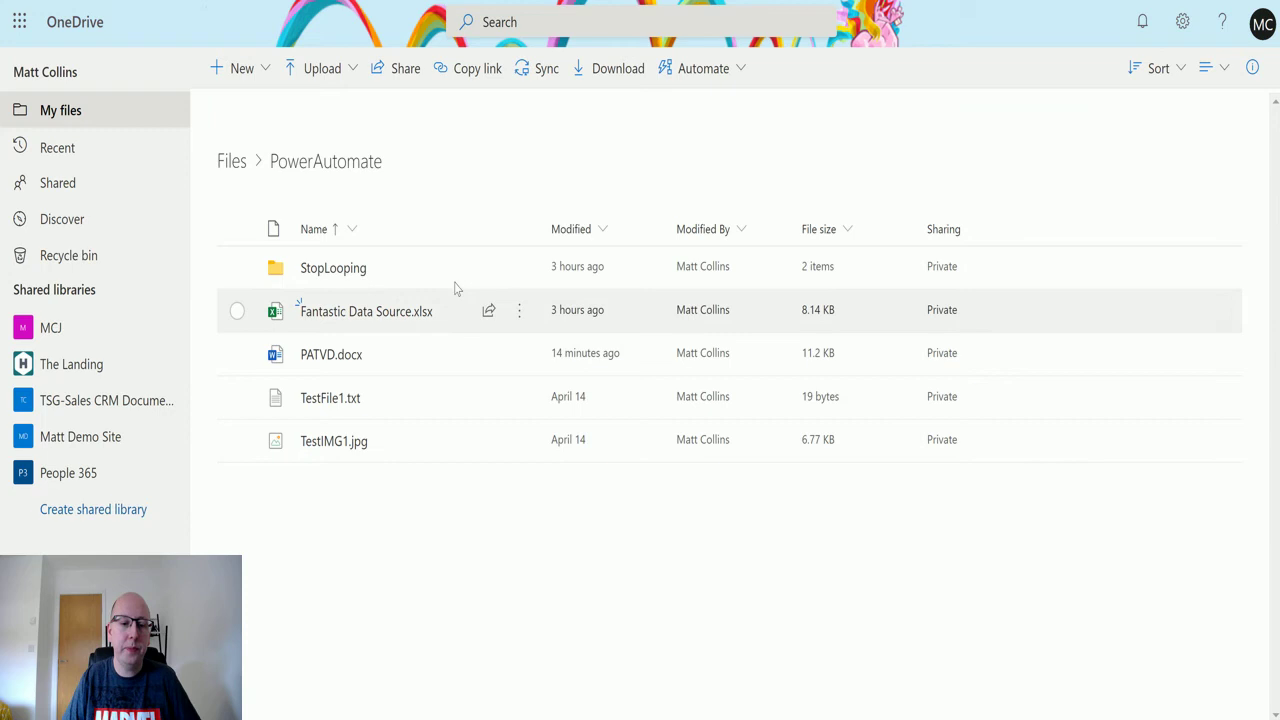
left_click(337, 270)
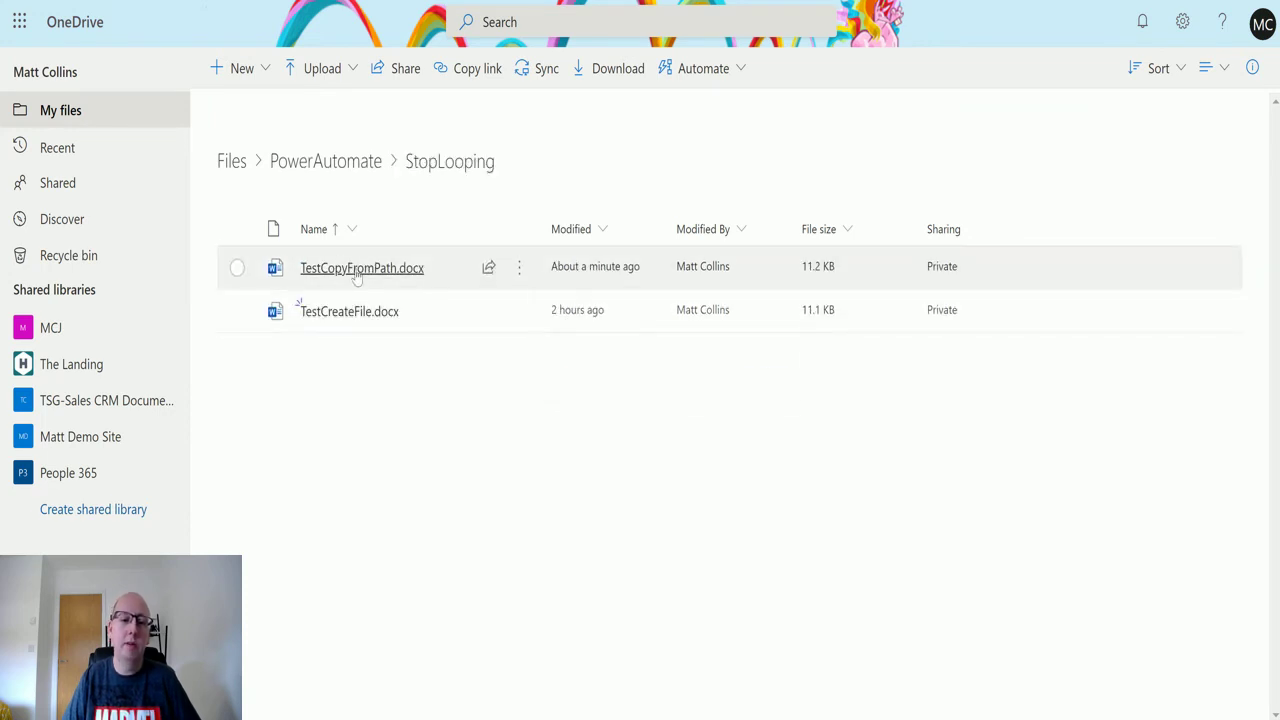
left_click(355, 271)
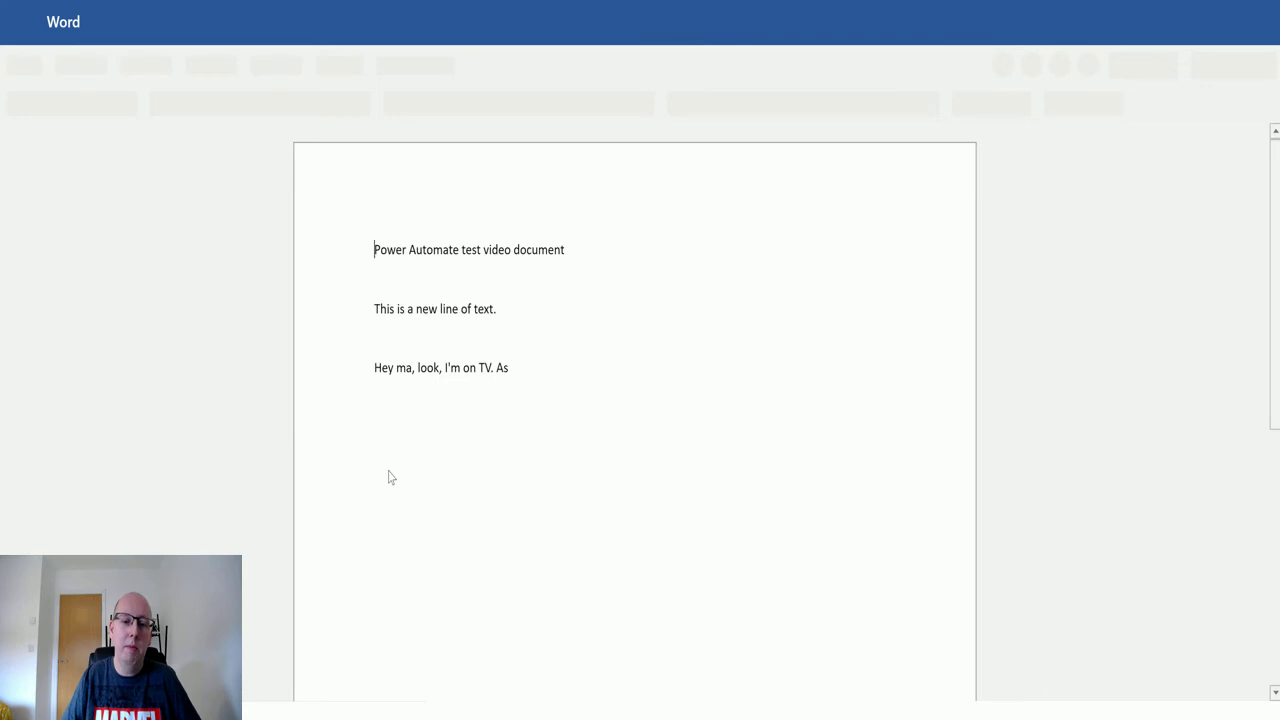